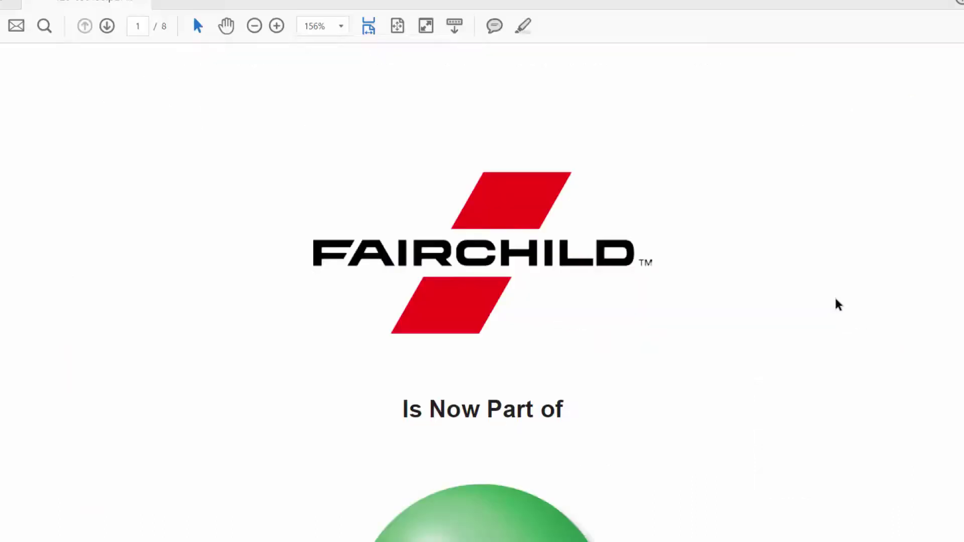
{"action": "scroll", "coordinate": [837, 305], "scroll_direction": "down", "scroll_amount": 3}
{"action": "scroll", "coordinate": [837, 304], "scroll_direction": "up", "scroll_amount": 3}
{"action": "scroll", "coordinate": [810, 197], "scroll_direction": "down", "scroll_amount": 4}
{"action": "scroll", "coordinate": [811, 187], "scroll_direction": "down", "scroll_amount": 5}
{"action": "scroll", "coordinate": [811, 188], "scroll_direction": "down", "scroll_amount": 5}
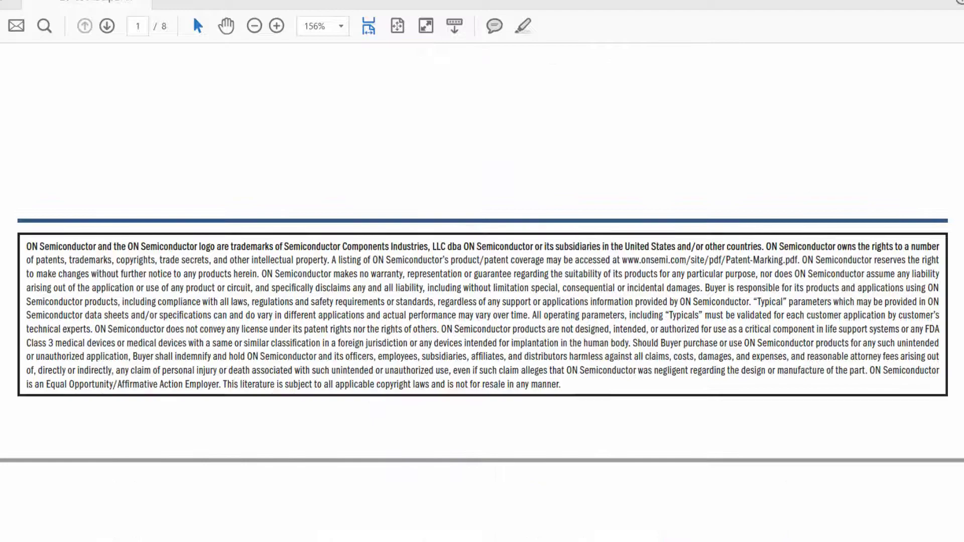
{"action": "scroll", "coordinate": [811, 188], "scroll_direction": "down", "scroll_amount": 10}
{"action": "scroll", "coordinate": [811, 187], "scroll_direction": "down", "scroll_amount": 10}
{"action": "scroll", "coordinate": [811, 187], "scroll_direction": "down", "scroll_amount": 10}
{"action": "scroll", "coordinate": [811, 188], "scroll_direction": "down", "scroll_amount": 10}
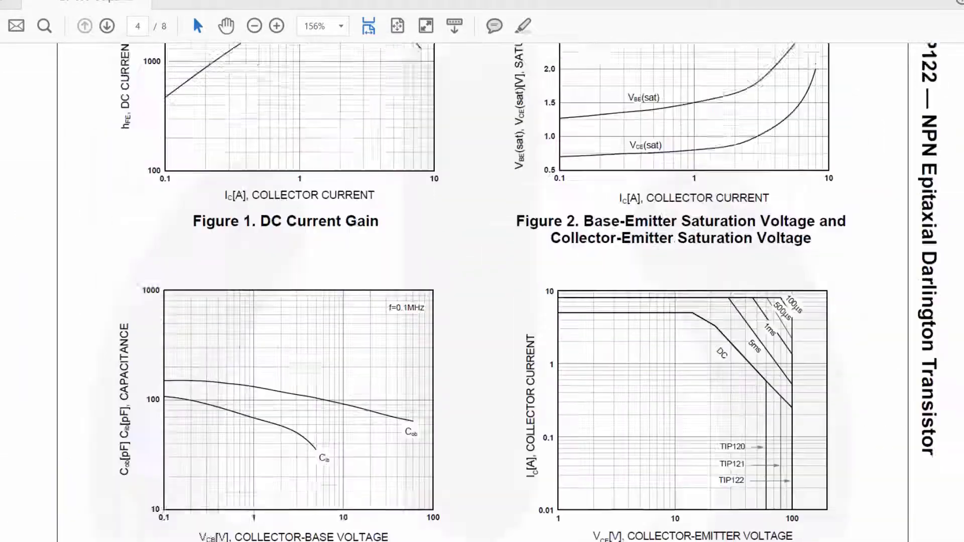
{"action": "scroll", "coordinate": [483, 292], "scroll_direction": "up", "scroll_amount": 3}
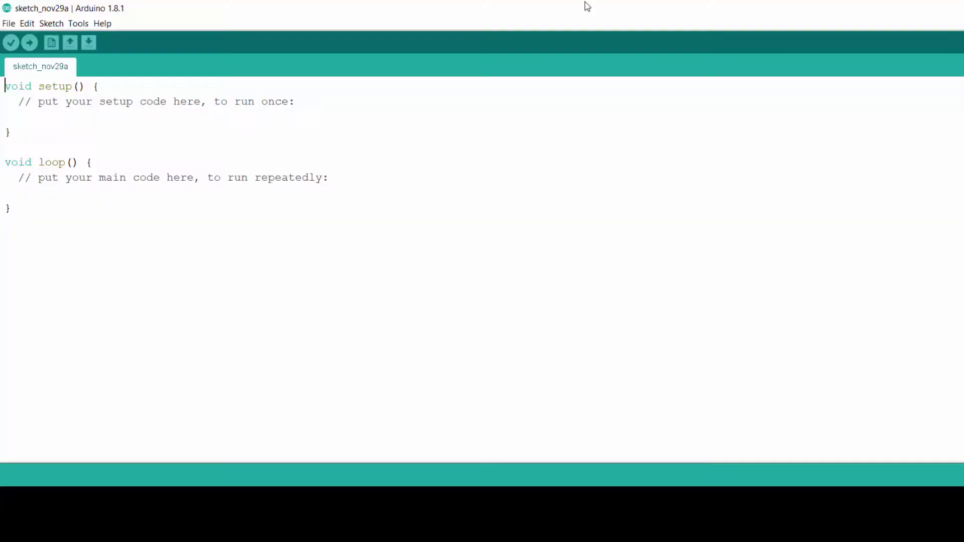
- Open the 01.Basics Blink example maximized and upload it to the Uno
{"action": "left_click", "coordinate": [9, 23]}
{"action": "mouse_move", "coordinate": [39, 93]}
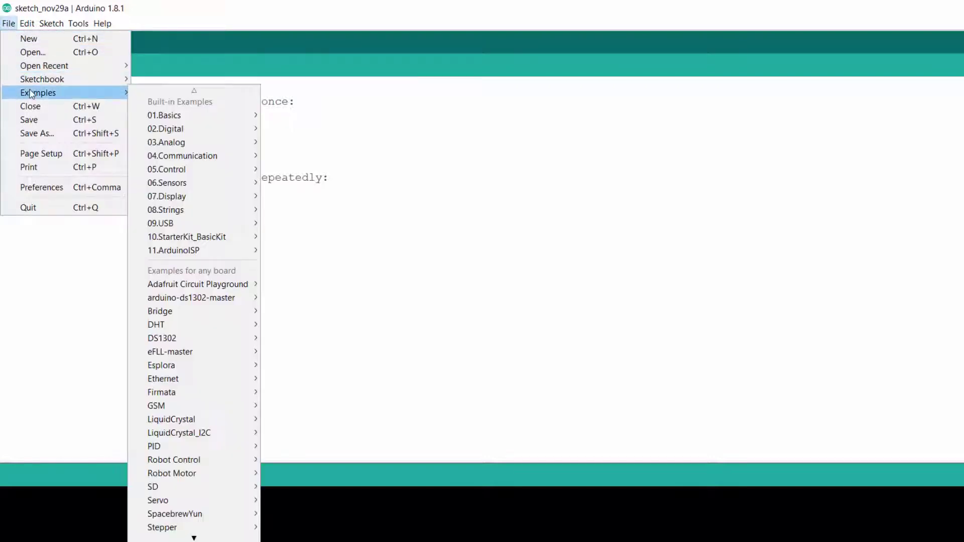
{"action": "mouse_move", "coordinate": [165, 116]}
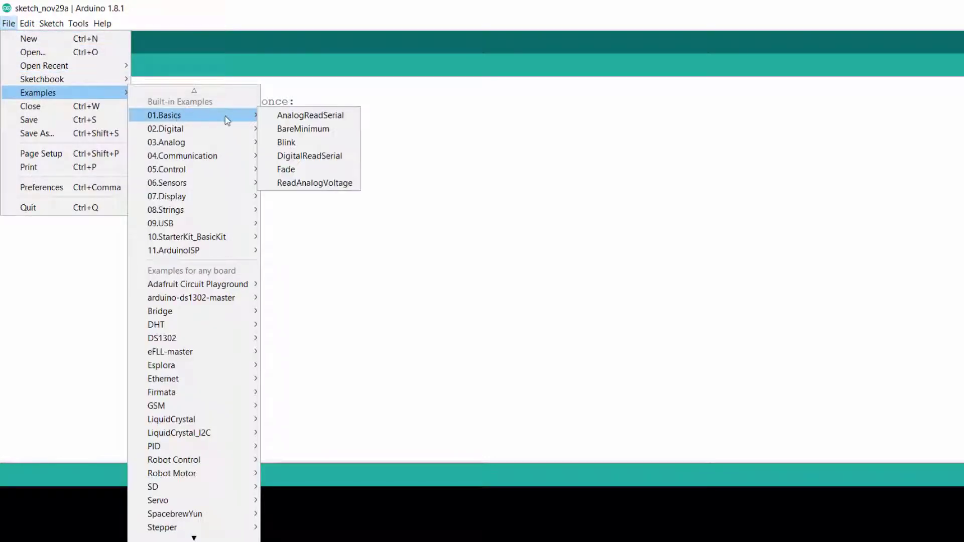
{"action": "left_click", "coordinate": [280, 142]}
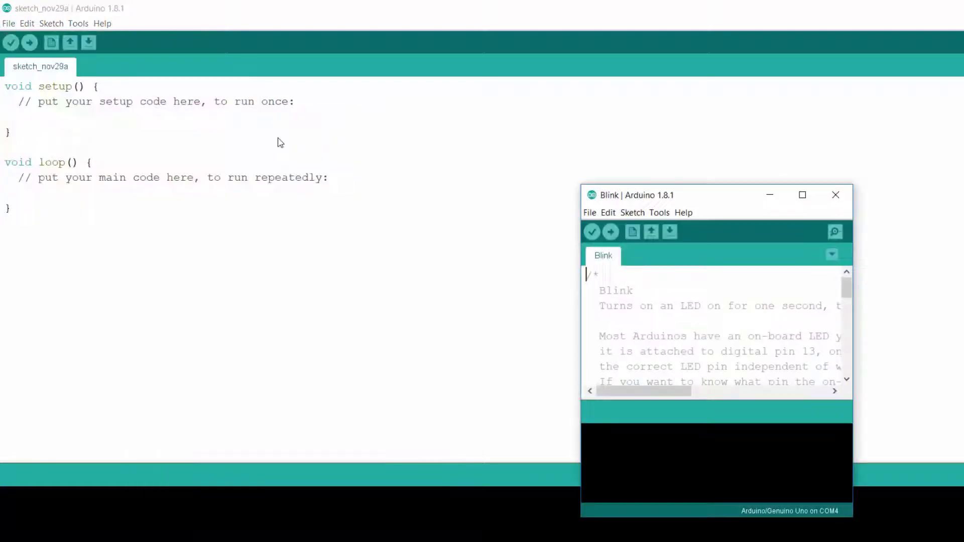
{"action": "left_click", "coordinate": [802, 195]}
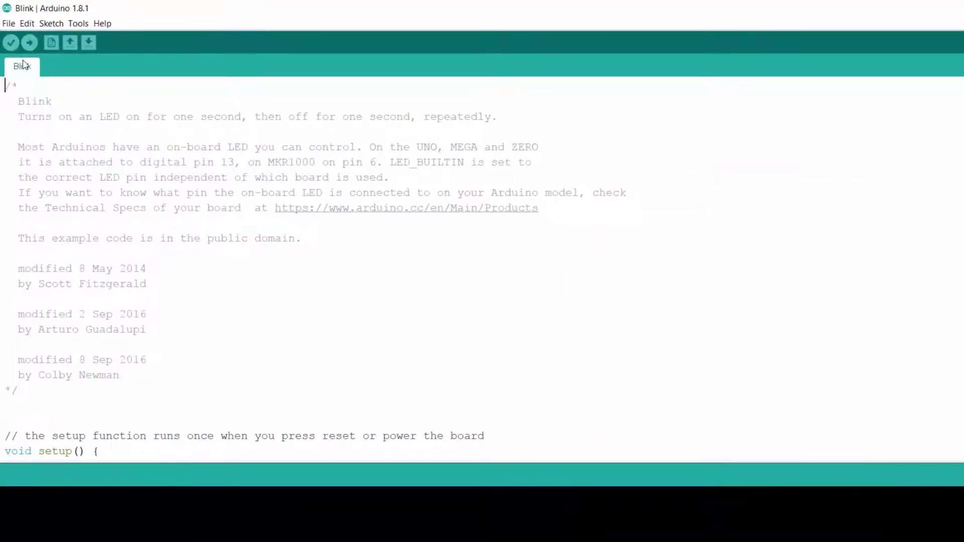
{"action": "left_click", "coordinate": [29, 43]}
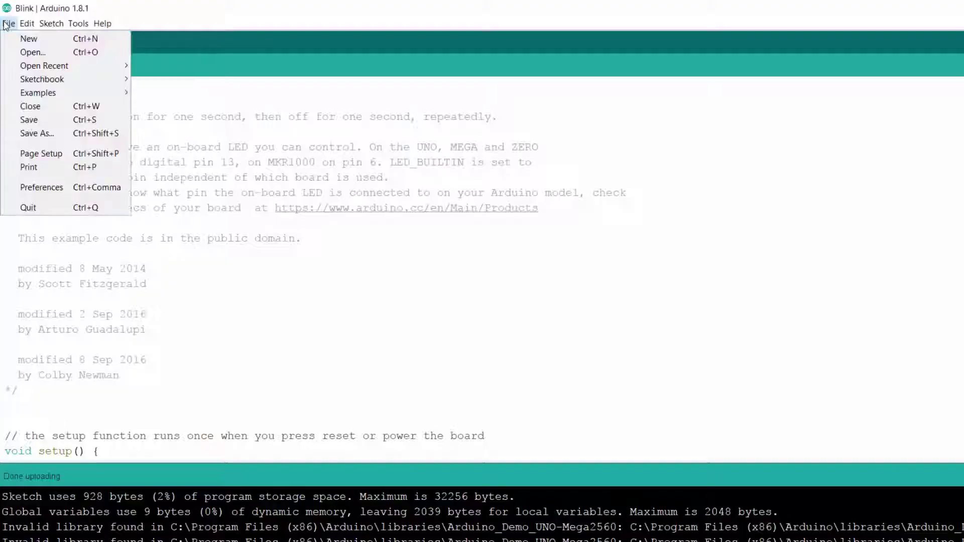
{"action": "mouse_move", "coordinate": [173, 116]}
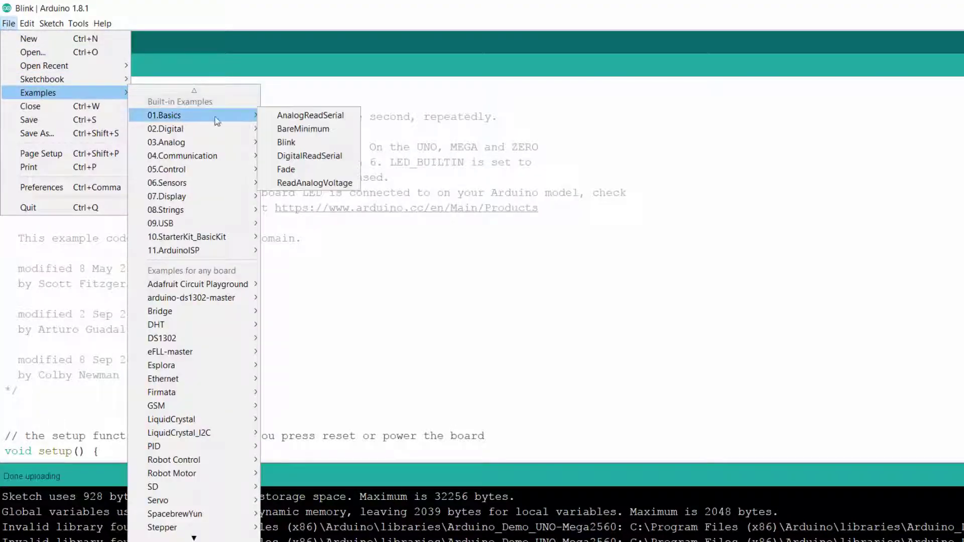
- Open the 01.Basics Fade example maximized and start uploading it to the Uno
{"action": "left_click", "coordinate": [286, 169]}
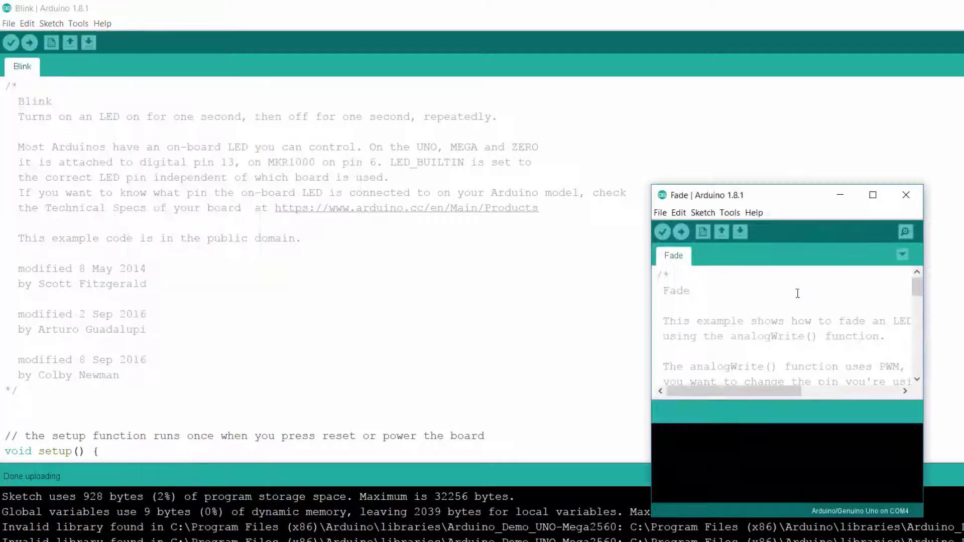
{"action": "left_click", "coordinate": [872, 195]}
{"action": "left_click", "coordinate": [29, 43]}
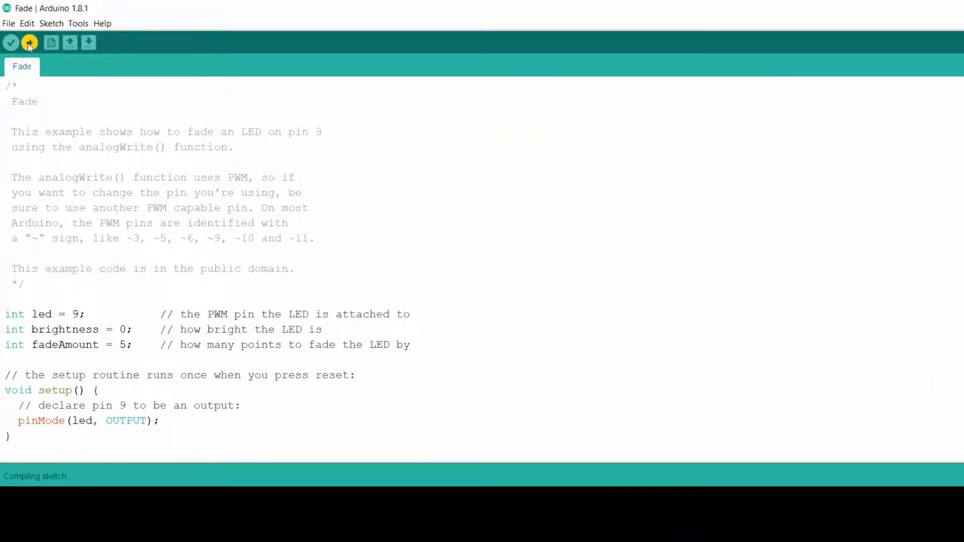